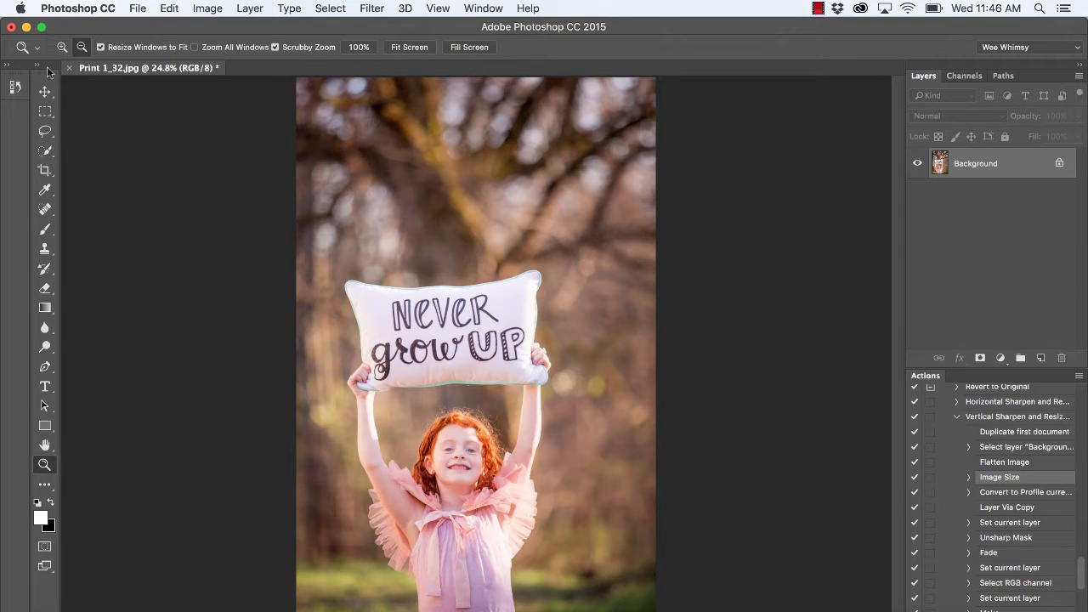
# Switch to the Crop tool and set its preset to W x H x Resolution sizing.
pyautogui.click(47, 171)
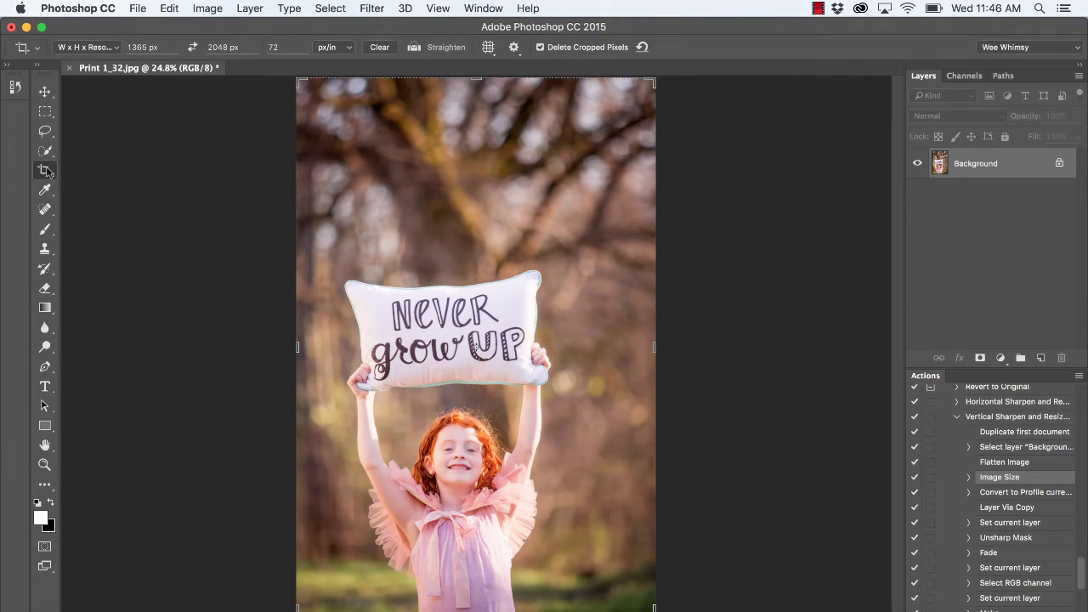
pyautogui.click(87, 47)
pyautogui.click(82, 36)
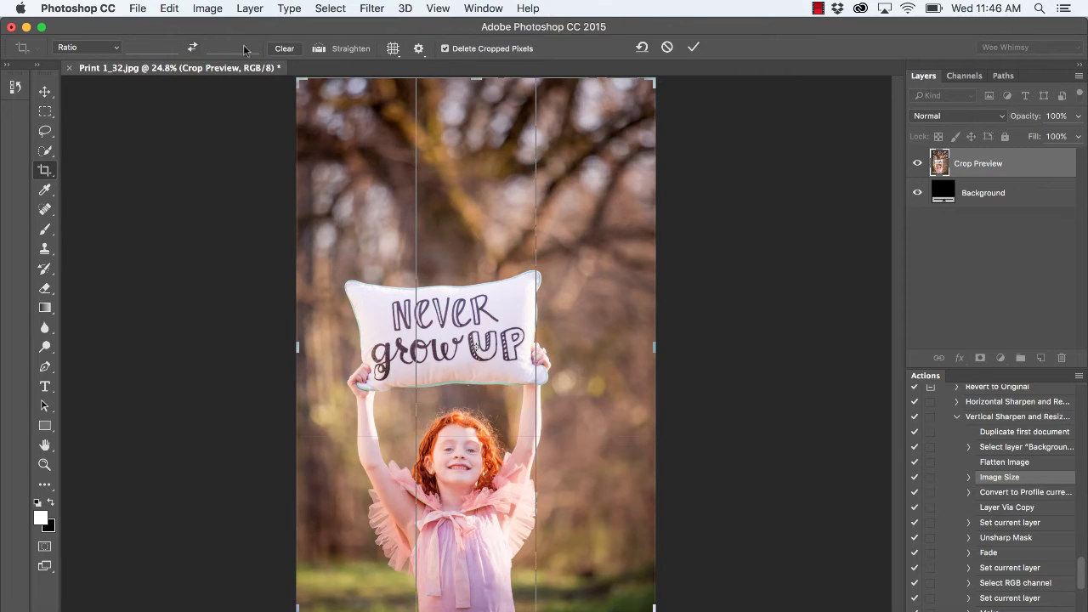
pyautogui.click(87, 50)
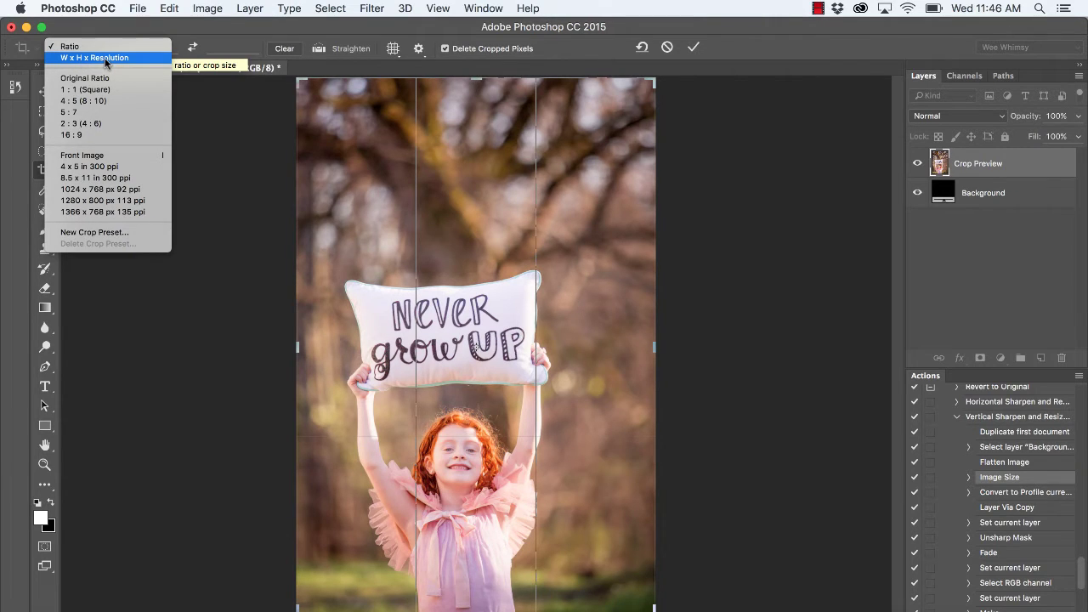
pyautogui.click(106, 59)
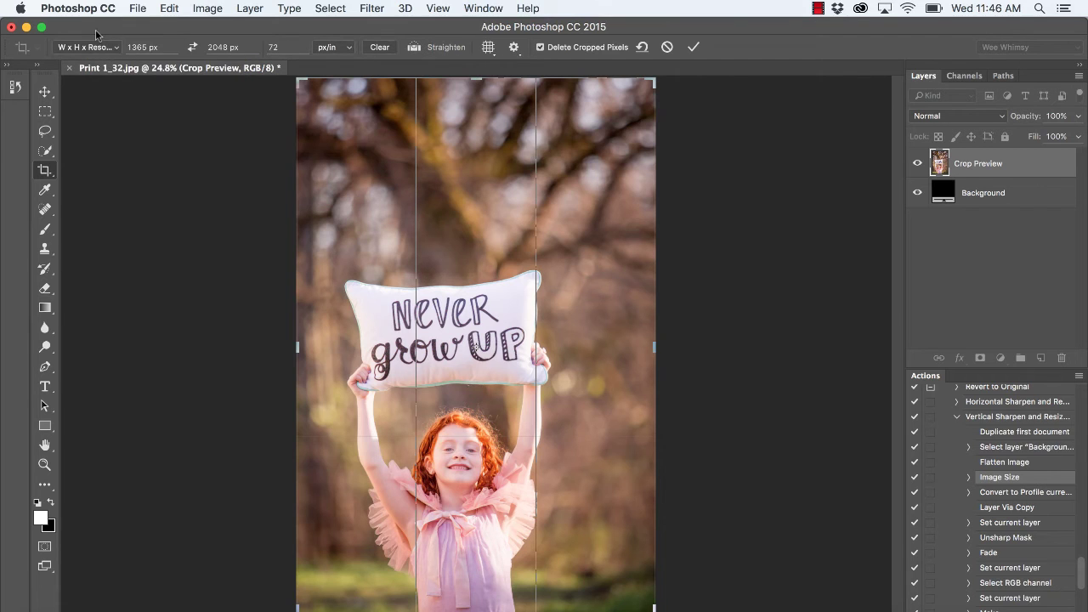
pyautogui.click(113, 47)
pyautogui.click(111, 48)
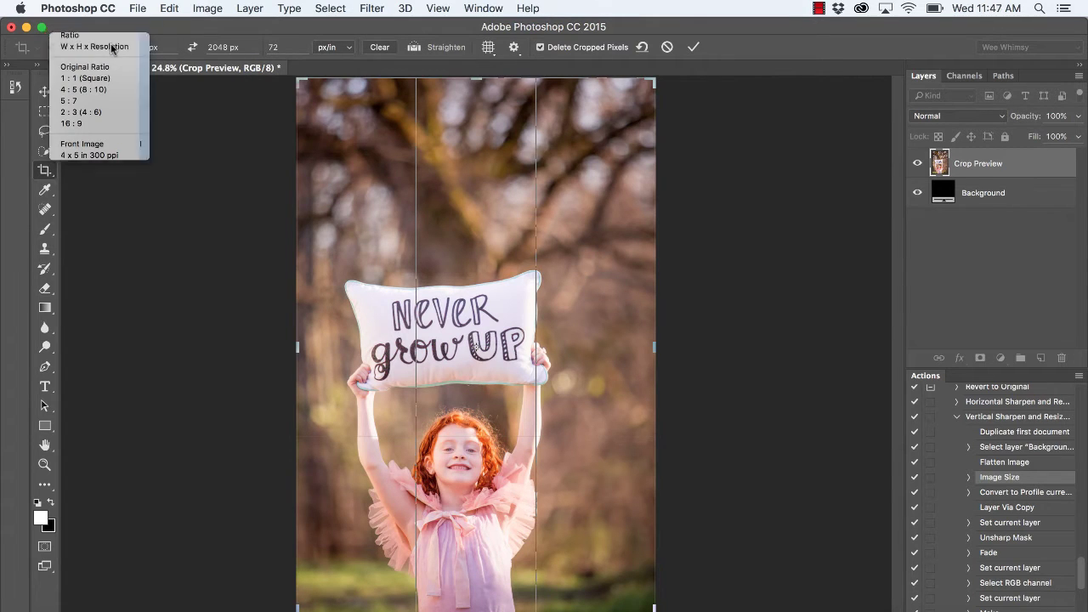
# Clear the crop's resolution, height and width fields.
pyautogui.click(271, 48)
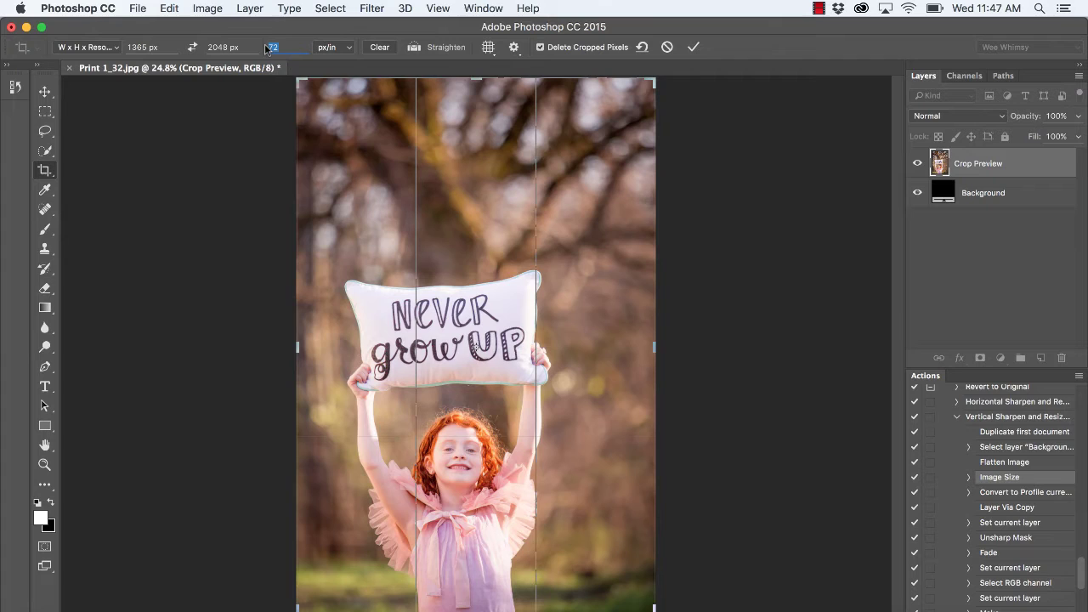
pyautogui.press('BackSpace')
pyautogui.click(245, 47)
pyautogui.press('BackSpace')
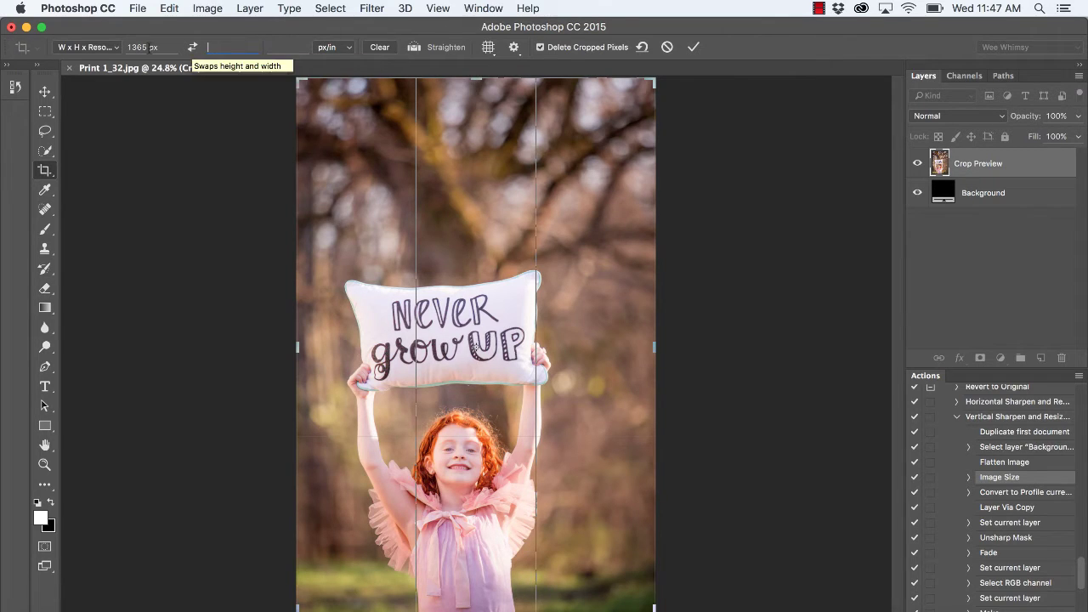
pyautogui.click(144, 47)
pyautogui.write('1')
pyautogui.press('BackSpace')
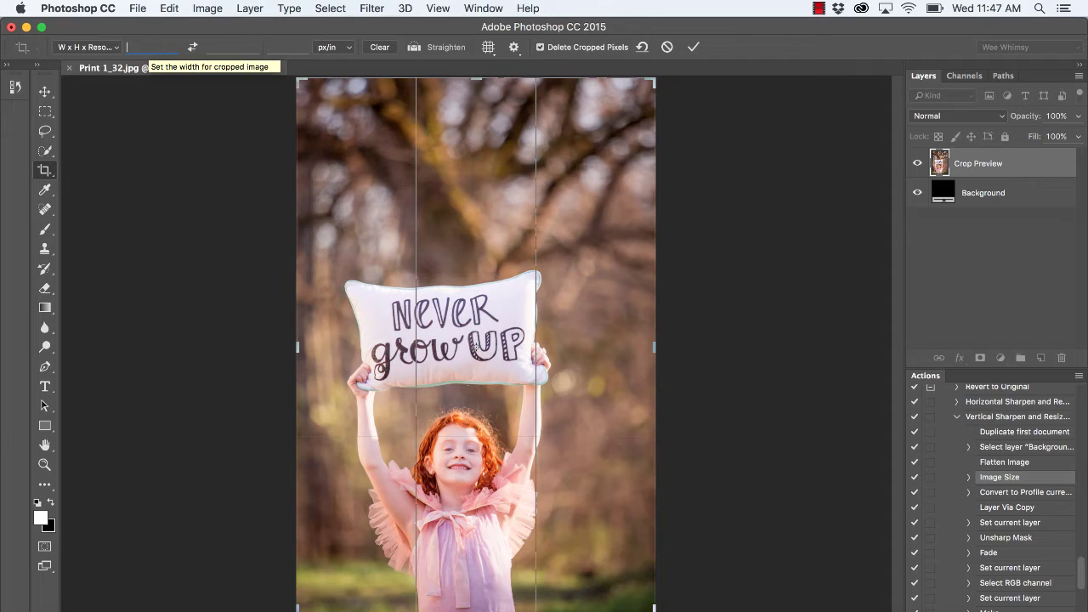
# Set the crop resolution to 72 with px/in as the unit.
pyautogui.click(289, 47)
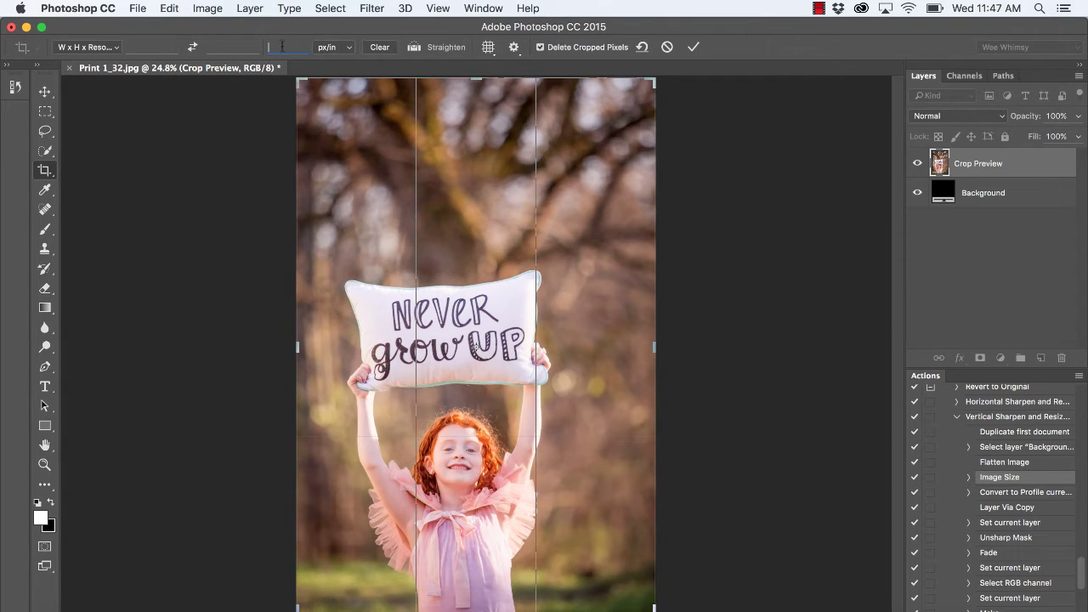
pyautogui.click(344, 49)
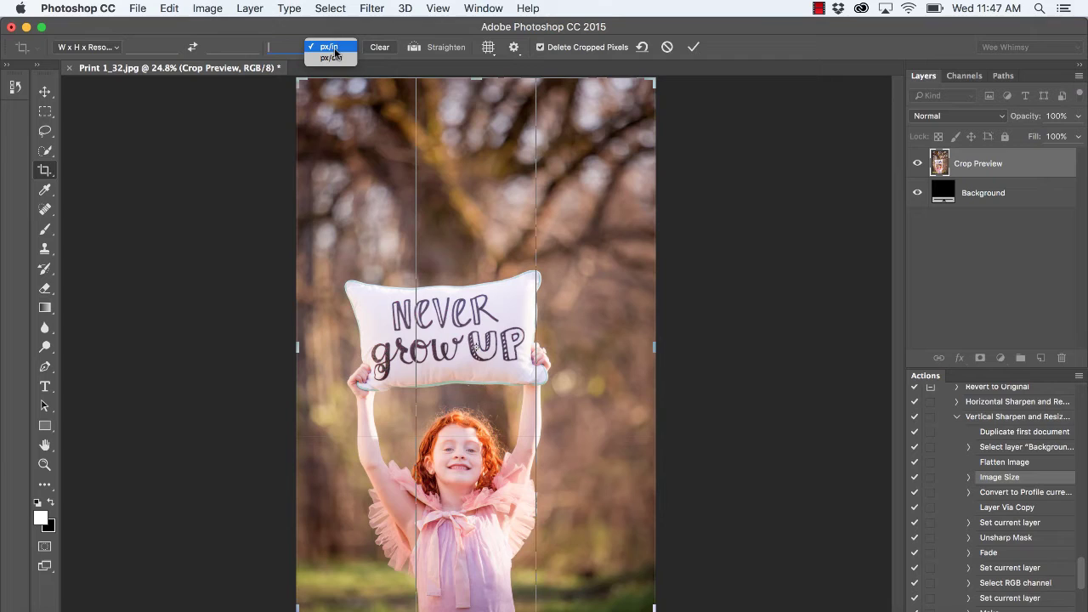
pyautogui.click(324, 49)
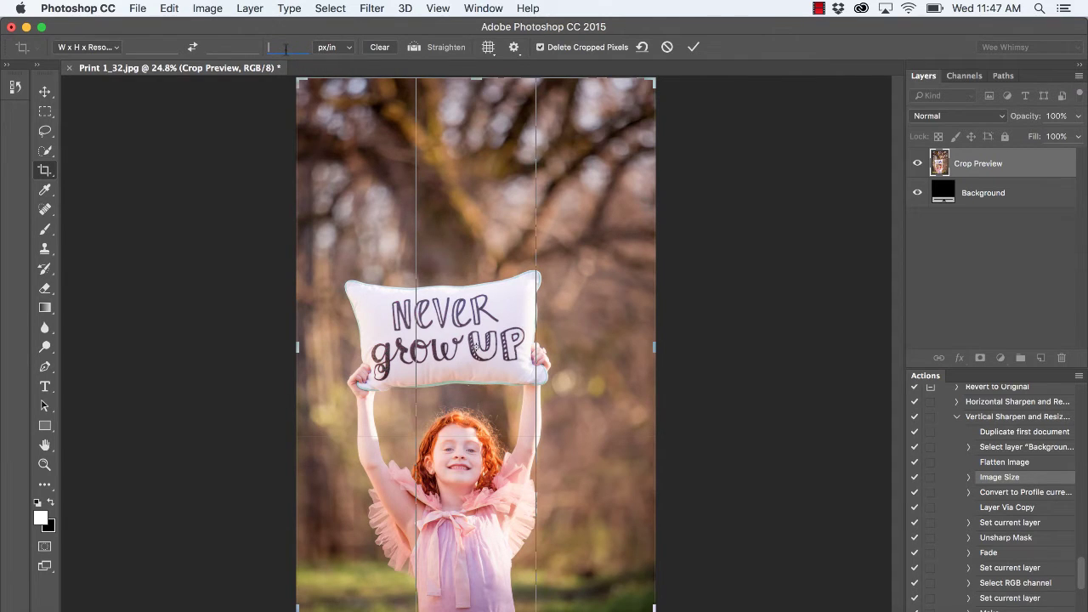
pyautogui.write('72')
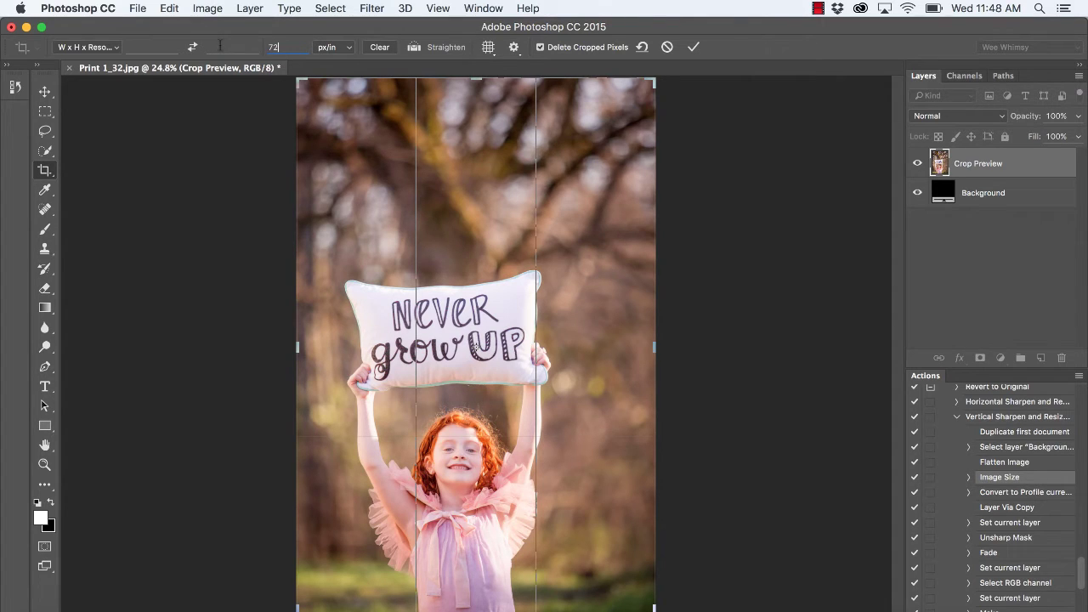
# Enter 2048 px as the crop height and 1365 px as the width.
pyautogui.click(153, 47)
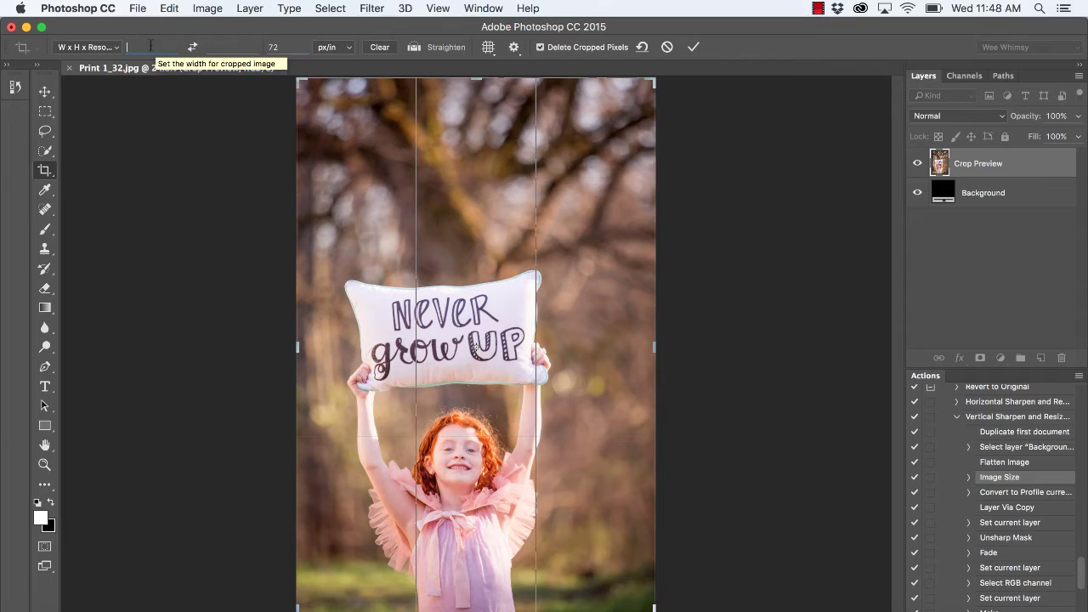
pyautogui.click(233, 48)
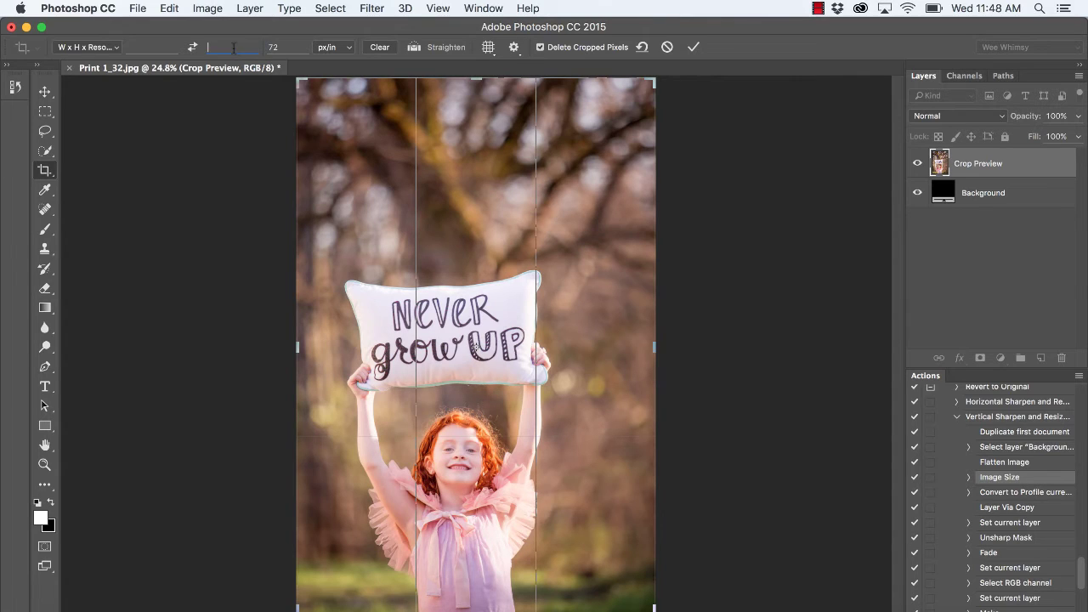
pyautogui.write('2048')
pyautogui.click(156, 50)
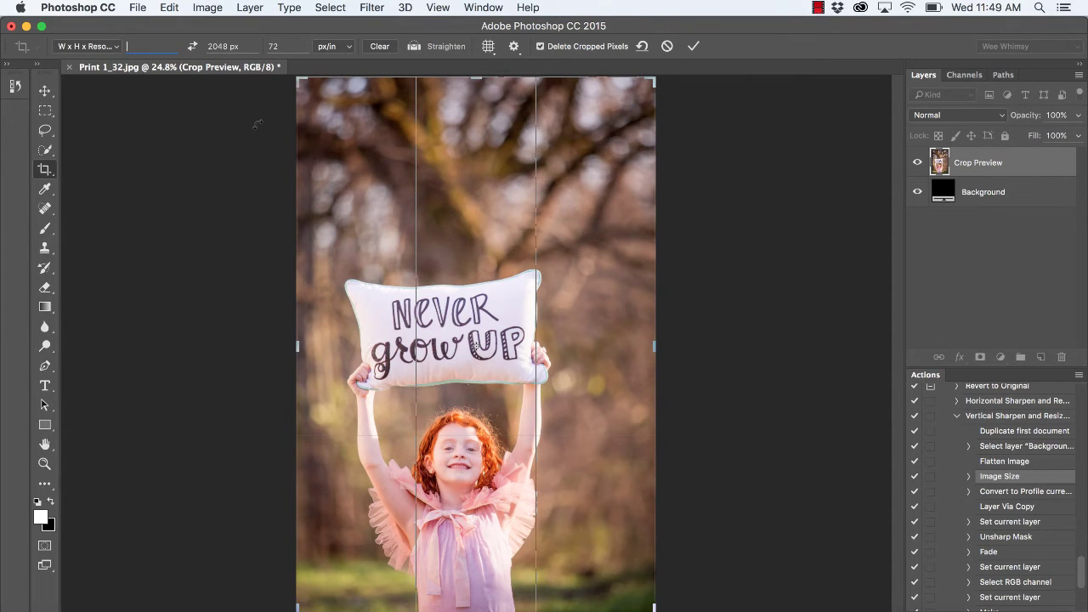
pyautogui.write('13')
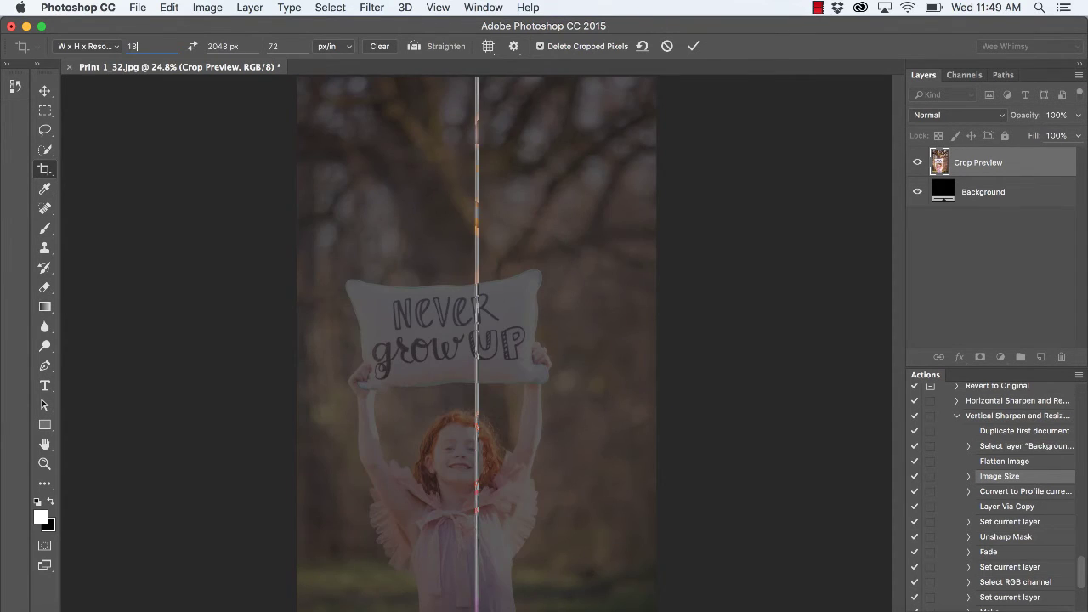
pyautogui.write('65')
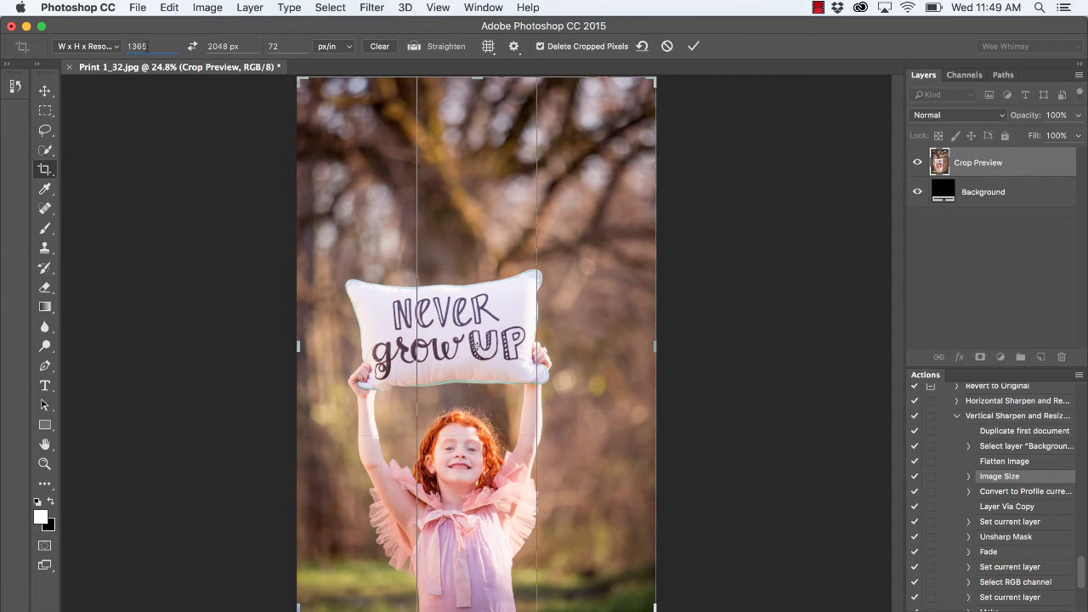
# Try a 2048 width, shift the photo up in the frame, then reset width to 1365 px.
pyautogui.moveTo(145, 47); pyautogui.dragTo(130, 47)
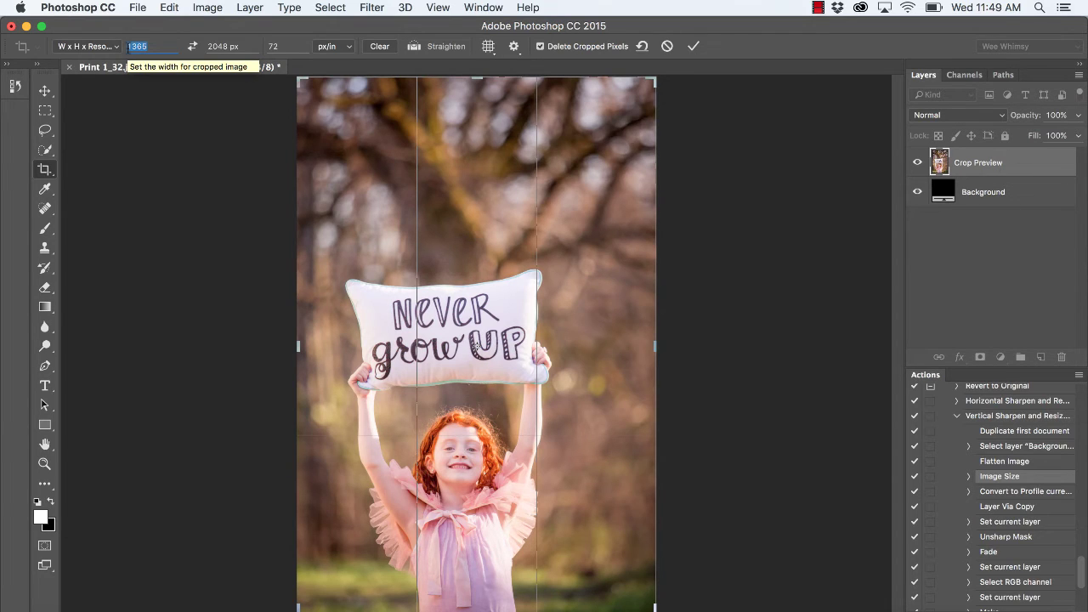
pyautogui.write('20')
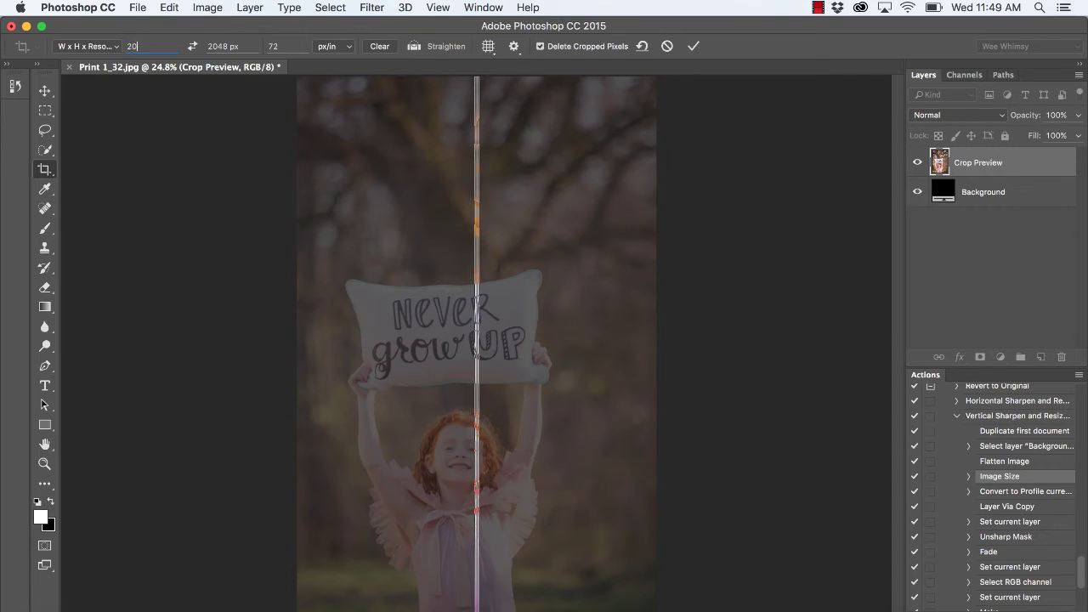
pyautogui.write('48')
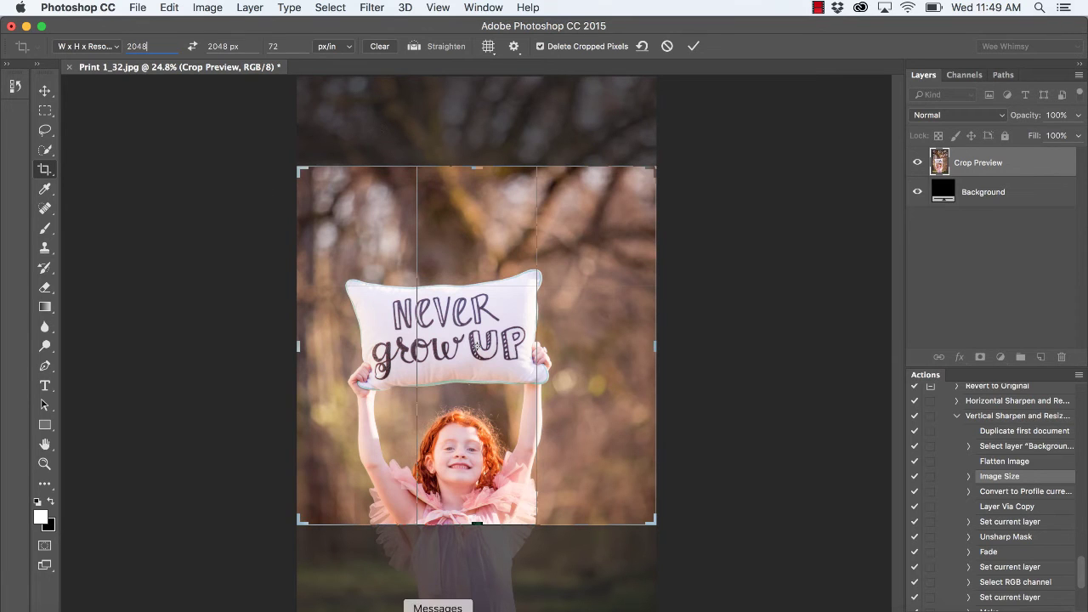
pyautogui.moveTo(564, 240); pyautogui.dragTo(493, 196)
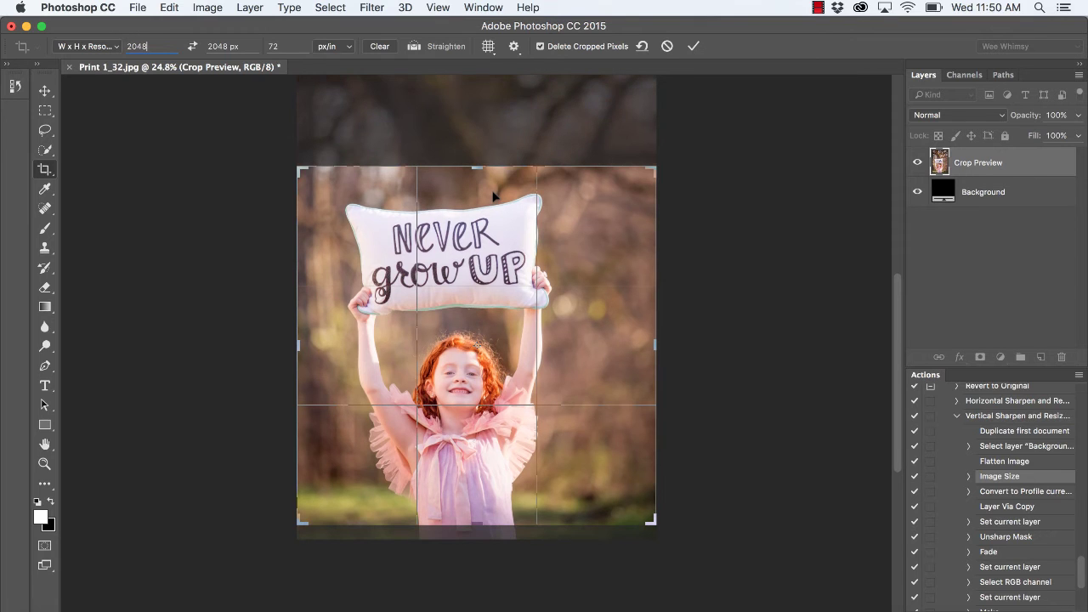
pyautogui.press('BackSpace')
pyautogui.press('BackSpace')
pyautogui.press('BackSpace')
pyautogui.press('BackSpace')
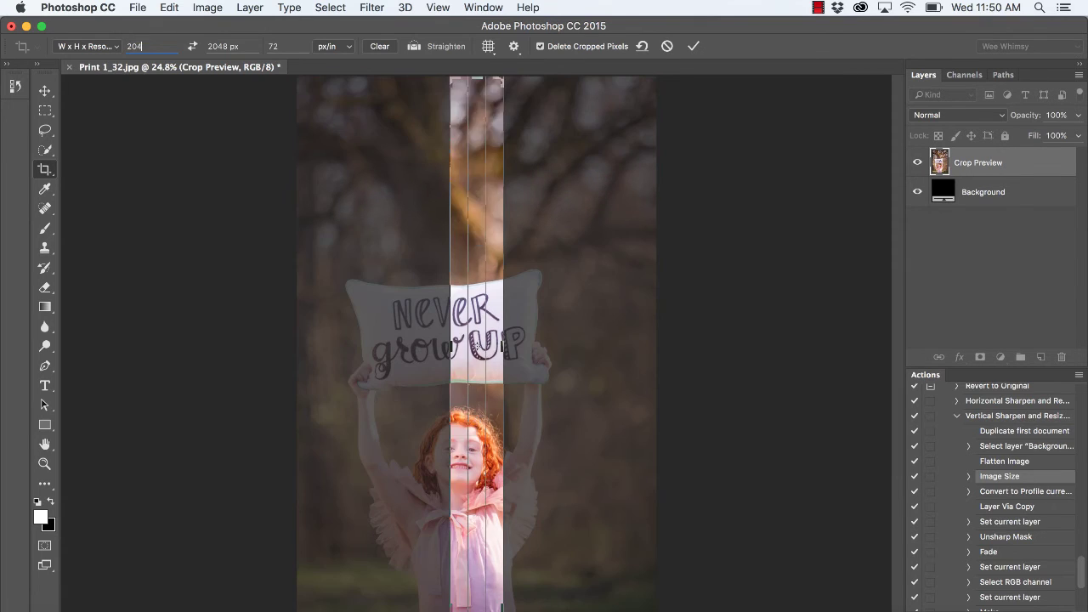
pyautogui.write('1365')
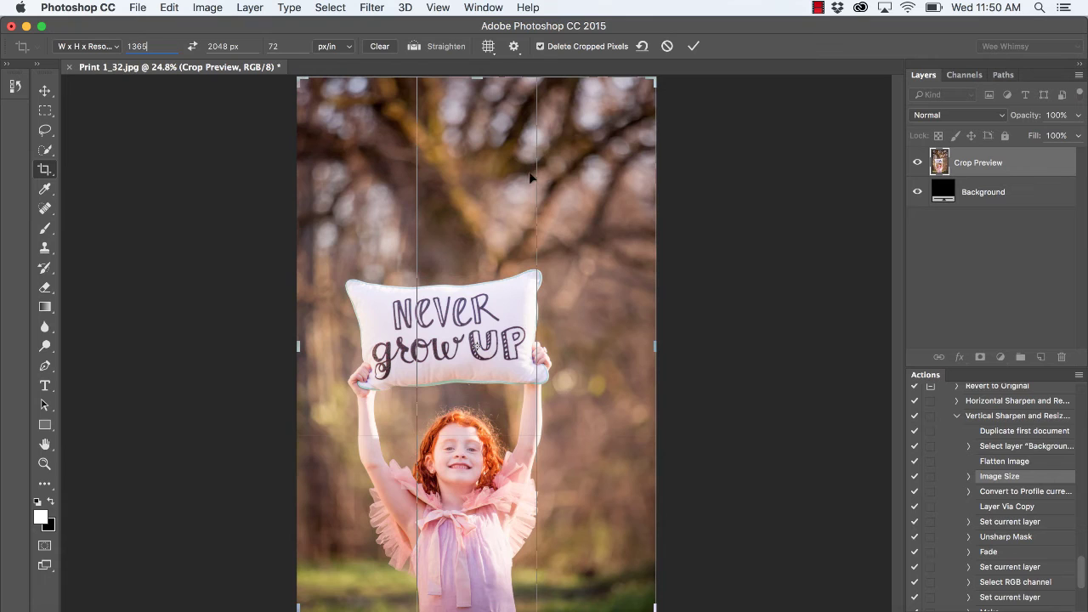
# Commit the 1365 × 2048 px crop, then look at Save As in the File menu.
pyautogui.press('Return')
pyautogui.press('Return')
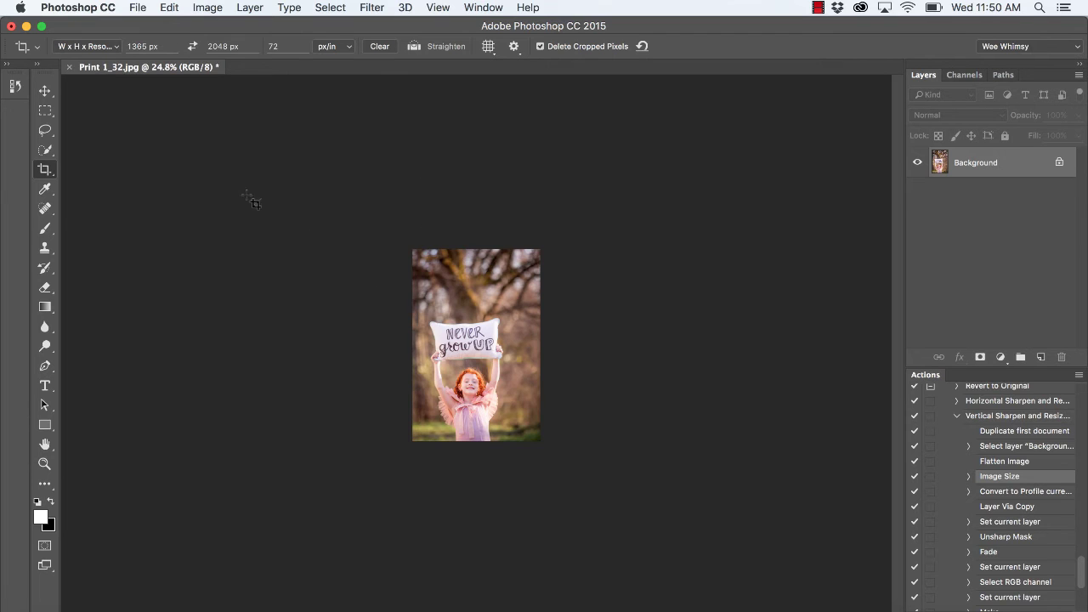
pyautogui.click(138, 7)
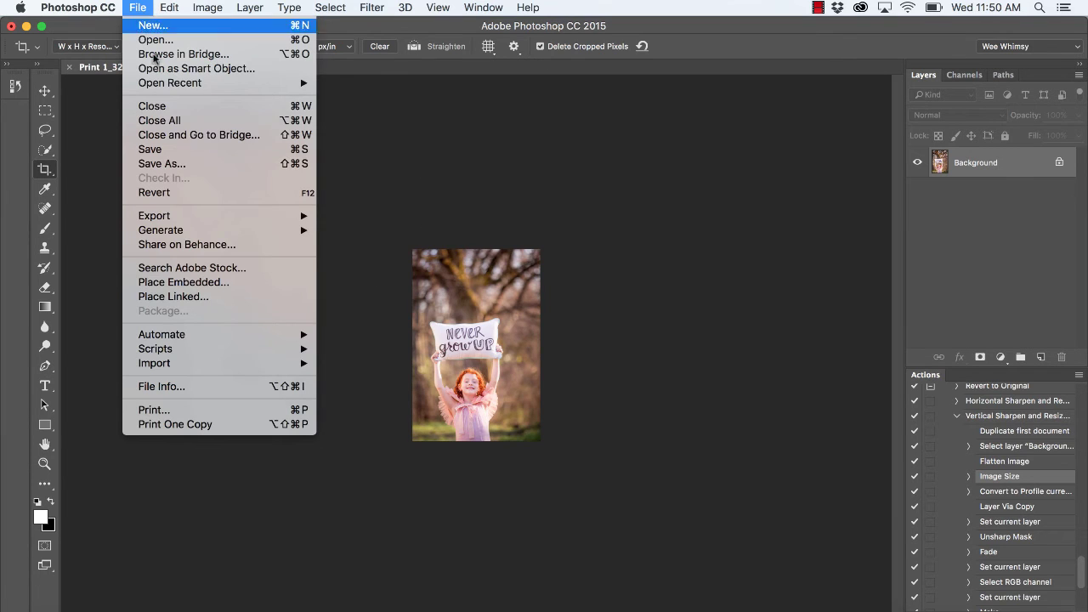
pyautogui.click(174, 169)
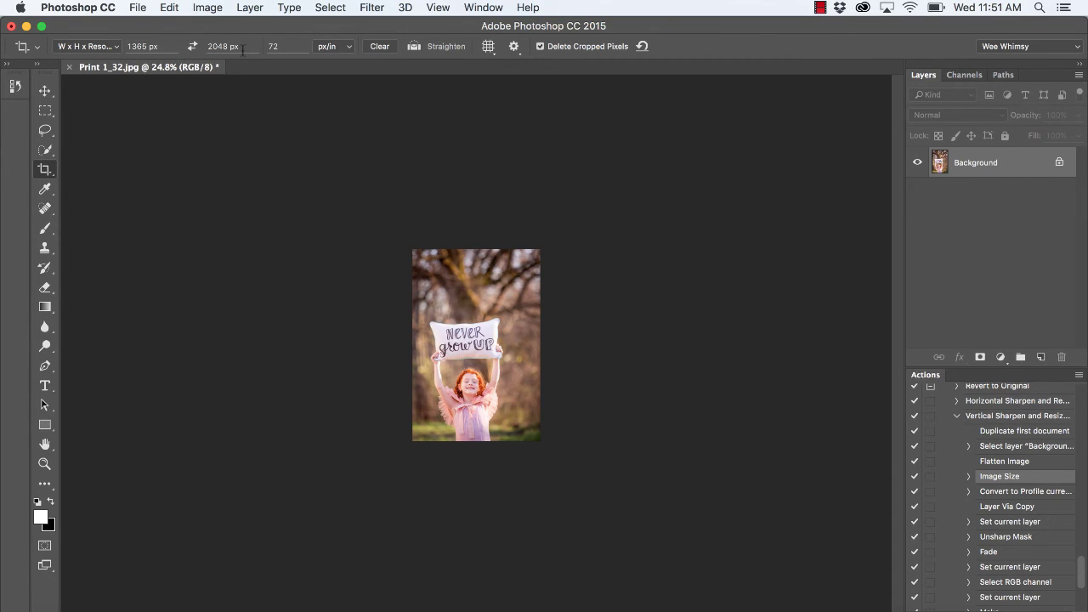
# Save the current 1365 × 2048 px, 72 px/in crop settings as preset 'Resize For Web'.
pyautogui.click(114, 47)
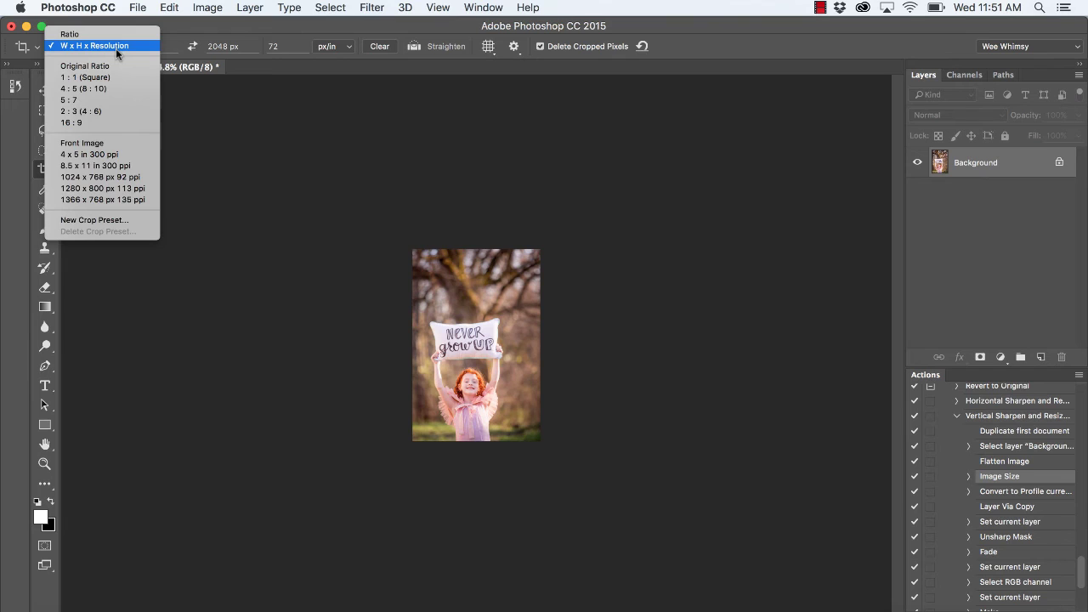
pyautogui.click(116, 47)
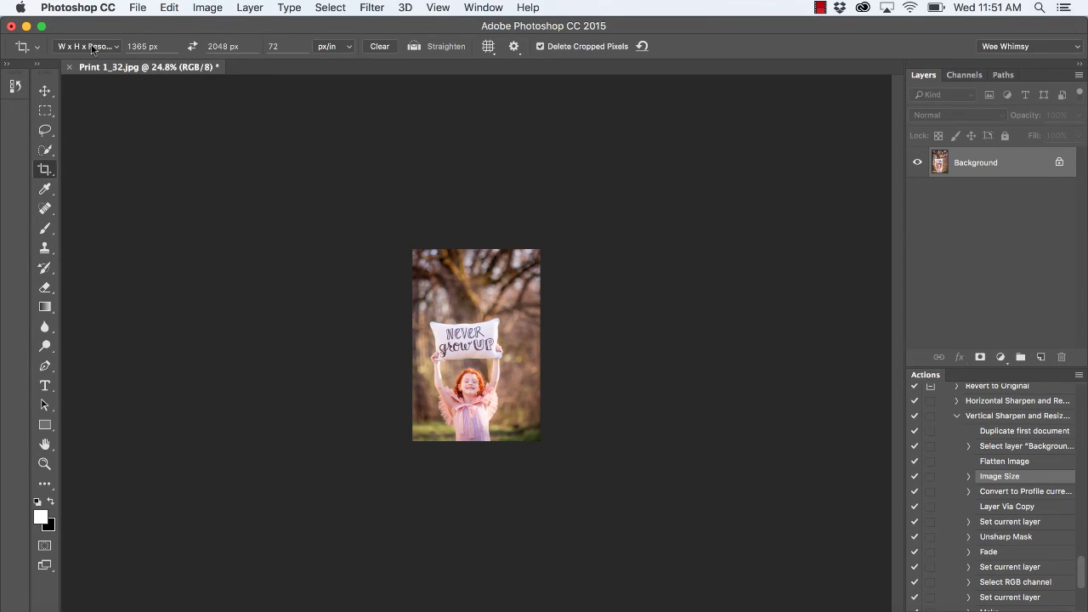
pyautogui.click(111, 46)
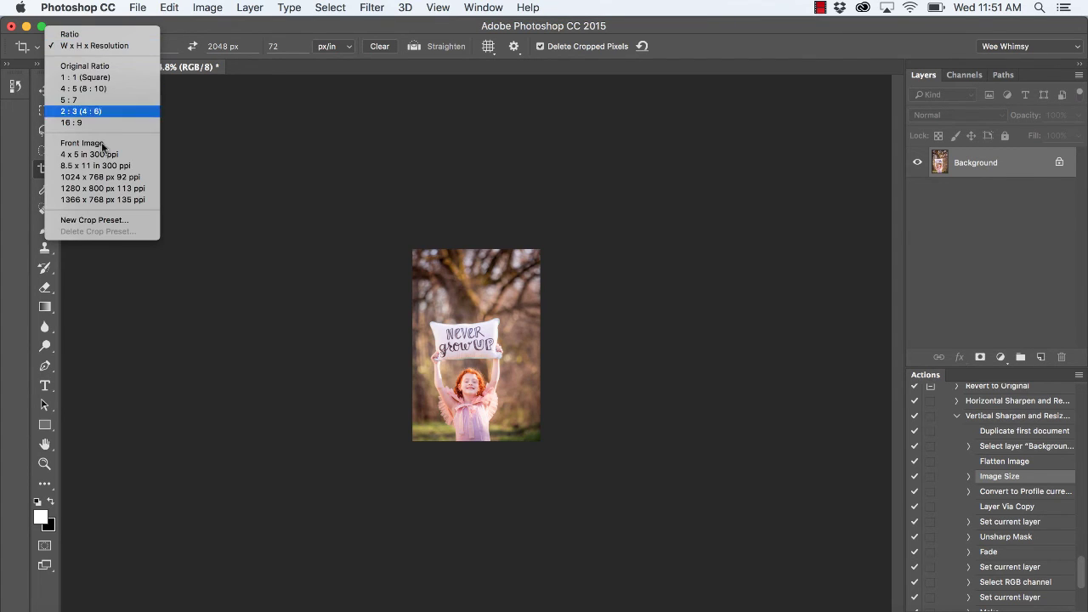
pyautogui.click(103, 221)
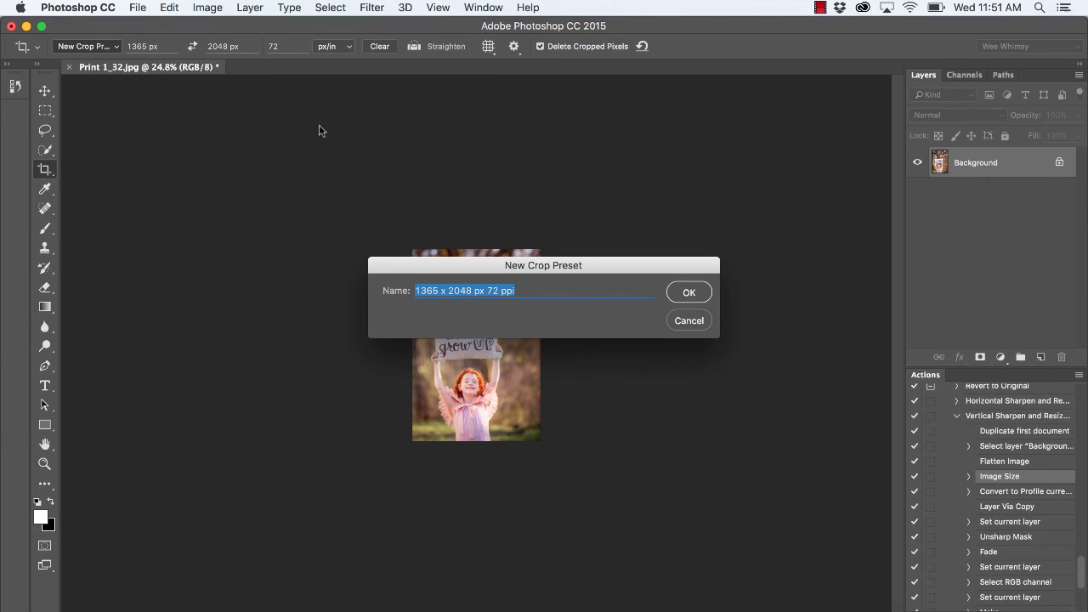
pyautogui.write('R')
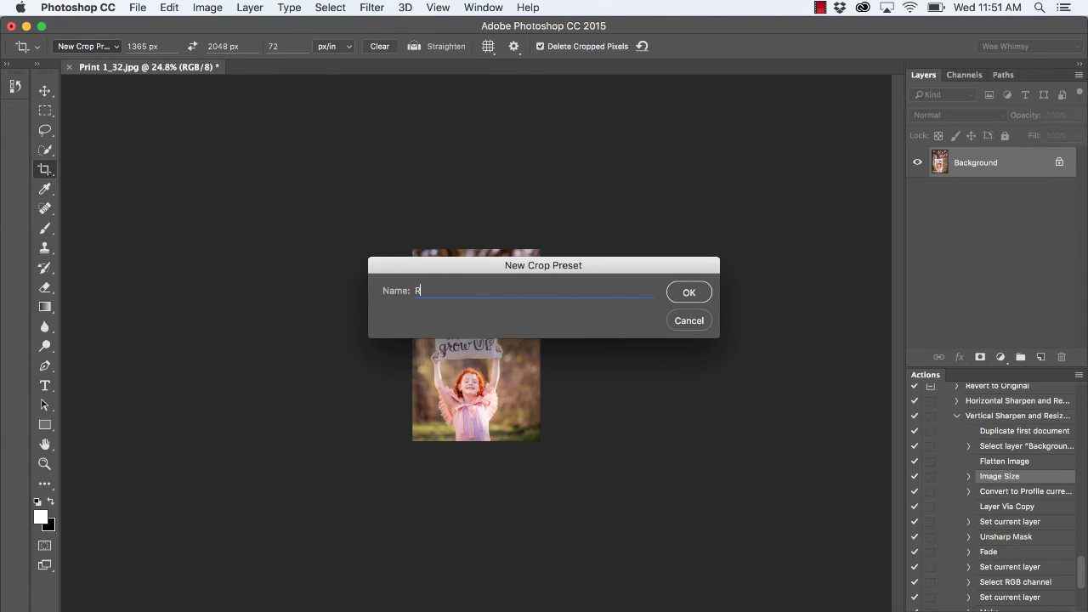
pyautogui.write('esize For Web')
pyautogui.click(690, 293)
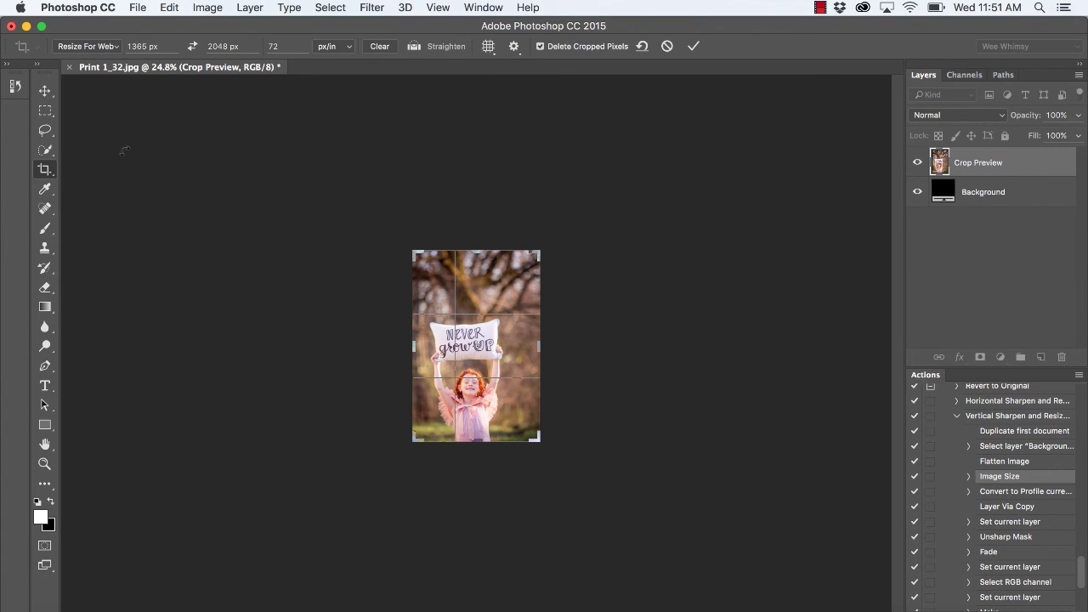
# Choose the Resize For Web crop preset and commit the crop.
pyautogui.click(111, 47)
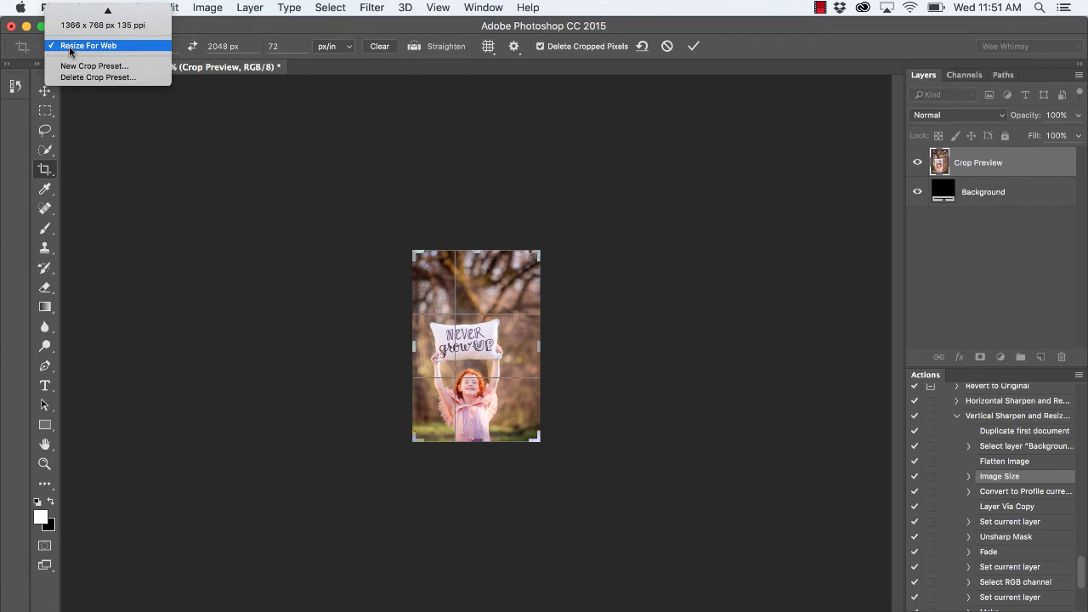
pyautogui.click(72, 48)
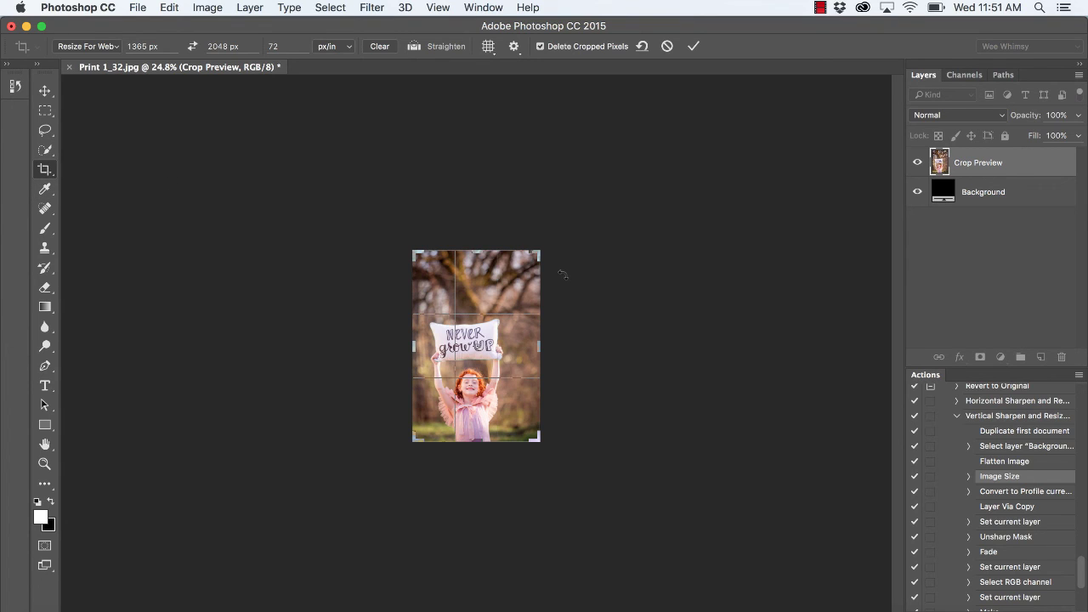
pyautogui.press('Return')
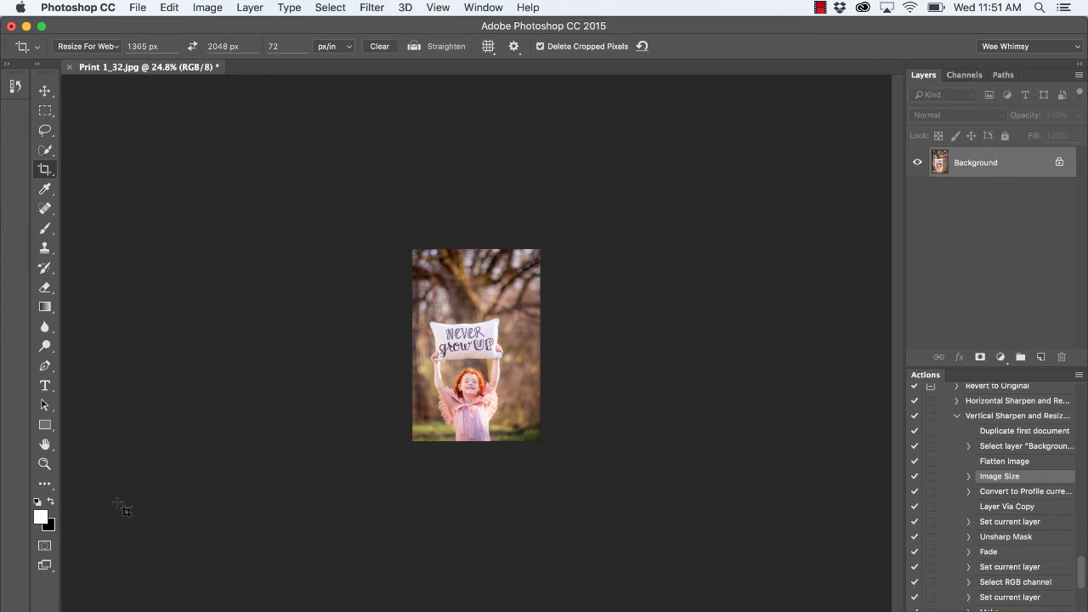
# Fit the resized portrait to the window with the Zoom tool's Fit Screen.
pyautogui.click(45, 463)
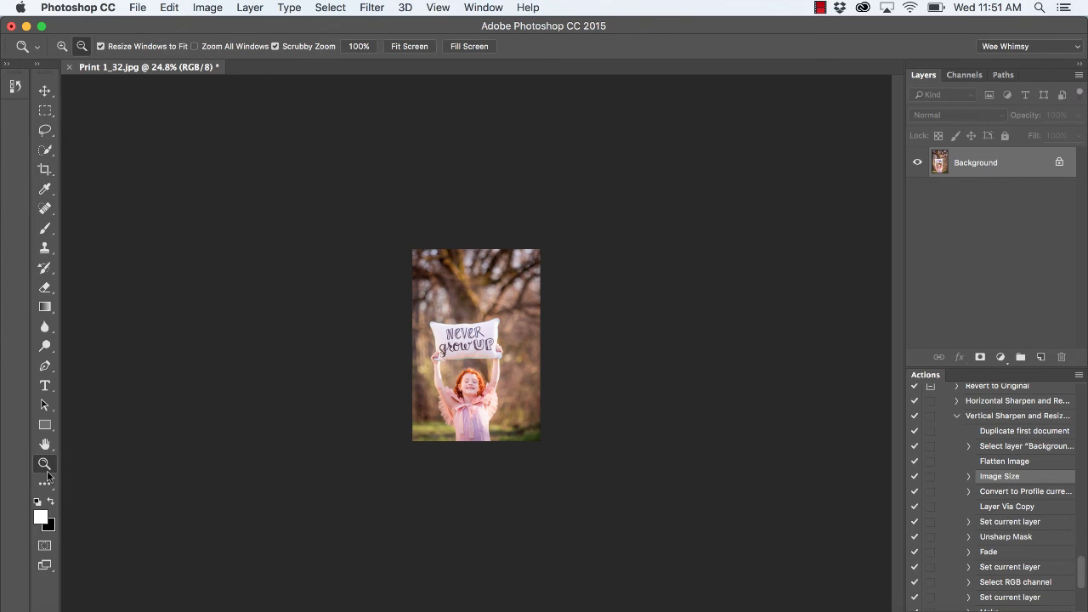
pyautogui.click(410, 46)
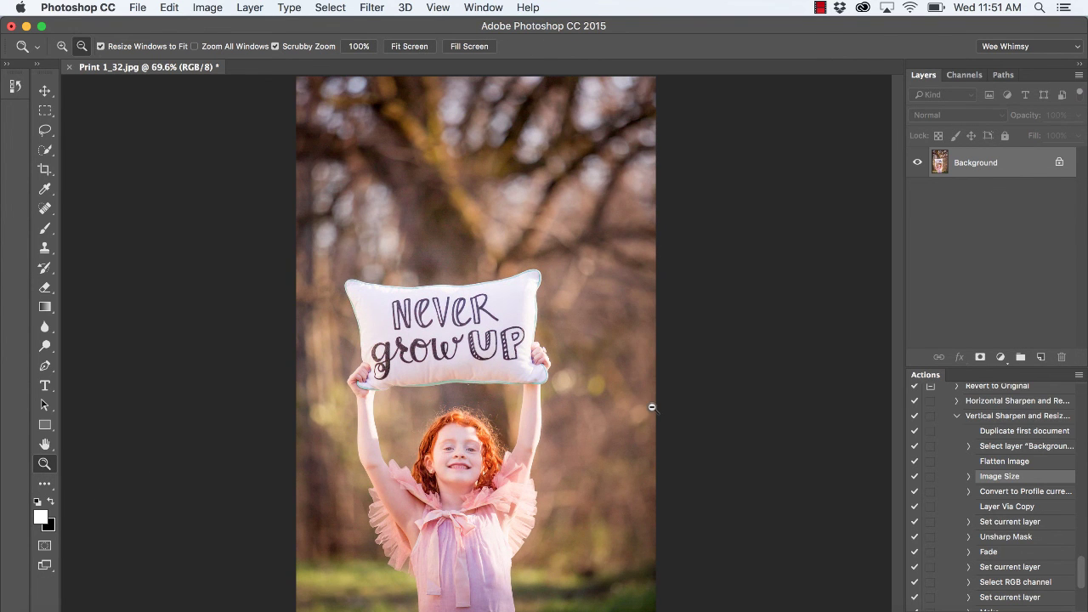